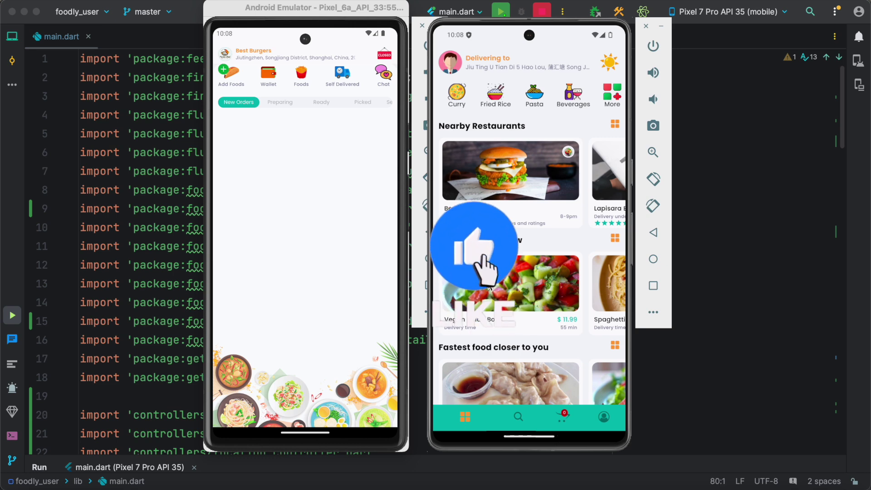
Browse the Vegan Salad Bowl details and its restaurant, then return home.
click(488, 286)
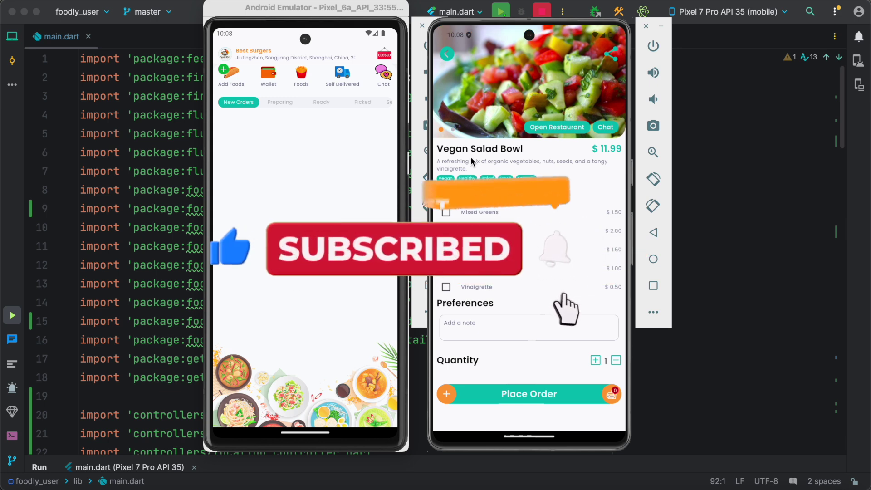
click(548, 129)
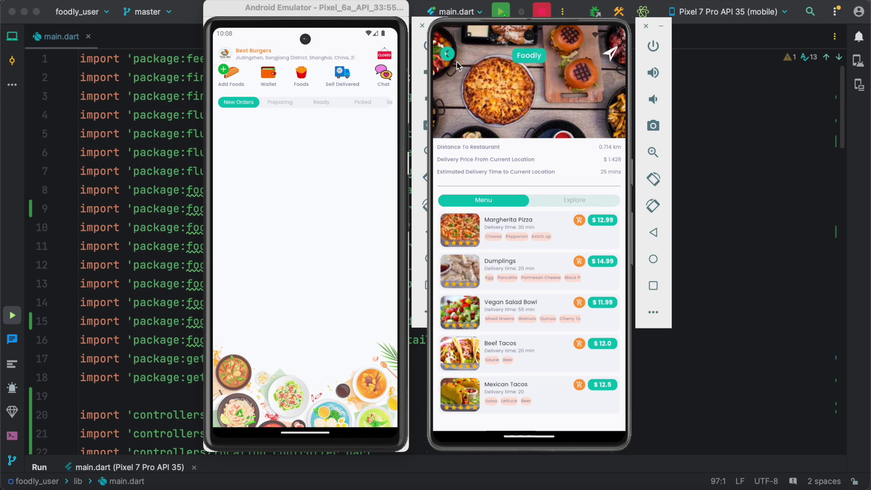
click(448, 54)
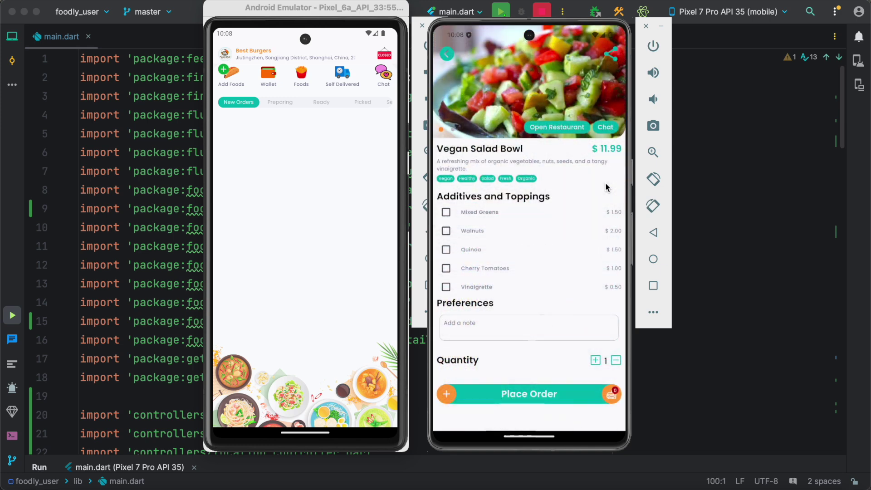
click(608, 131)
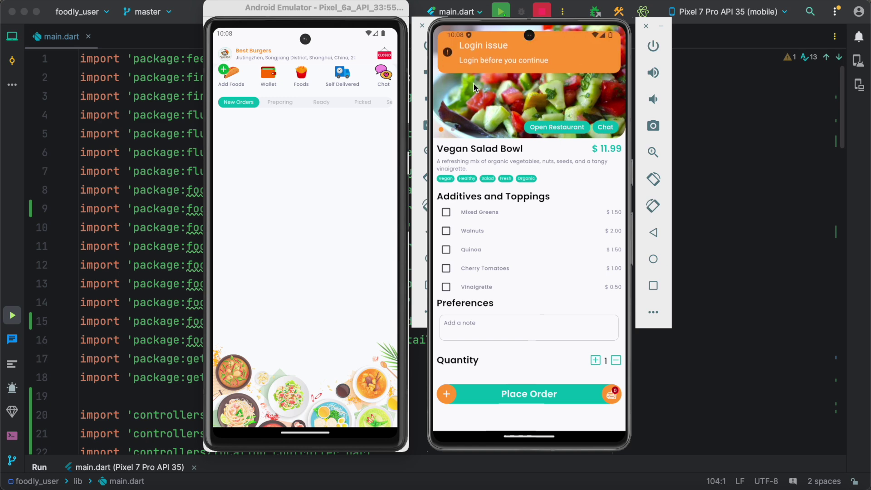
click(447, 53)
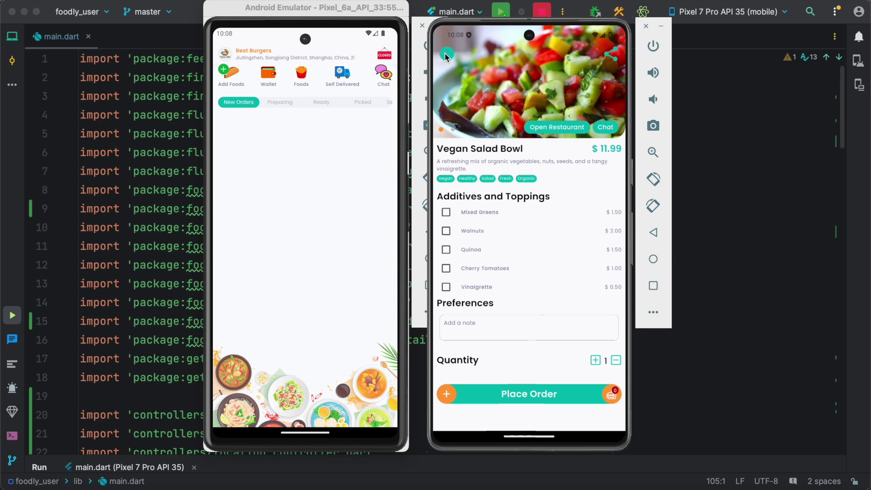
Log in from the Profile tab and glance at the empty Chats list.
click(605, 411)
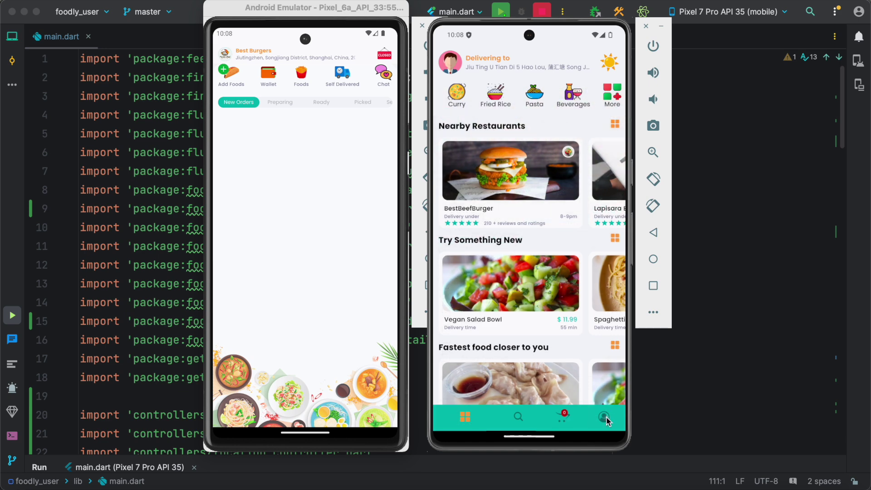
click(554, 288)
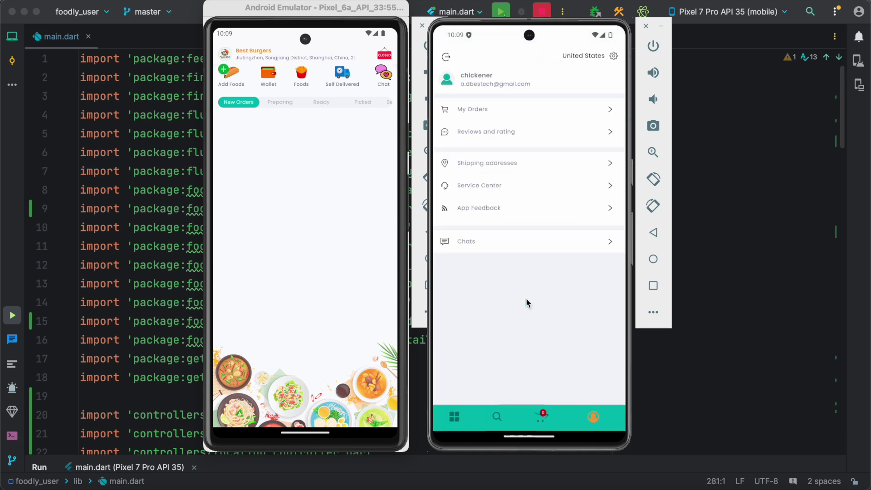
click(495, 246)
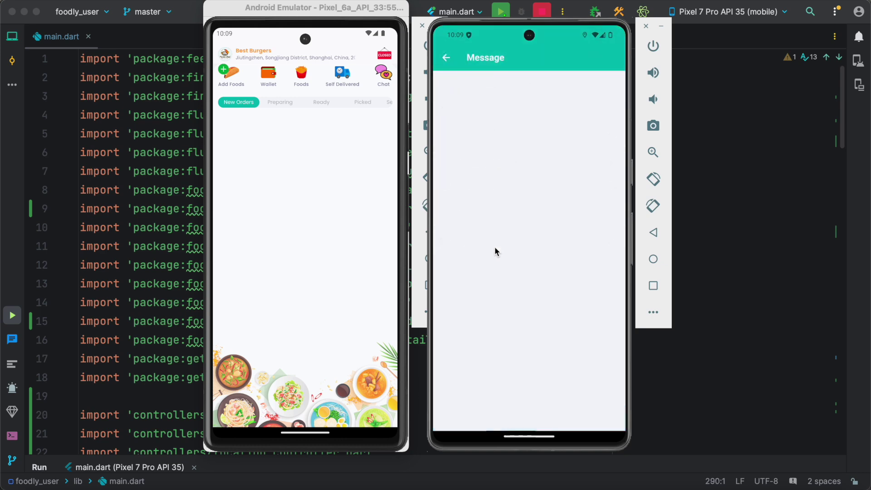
click(447, 59)
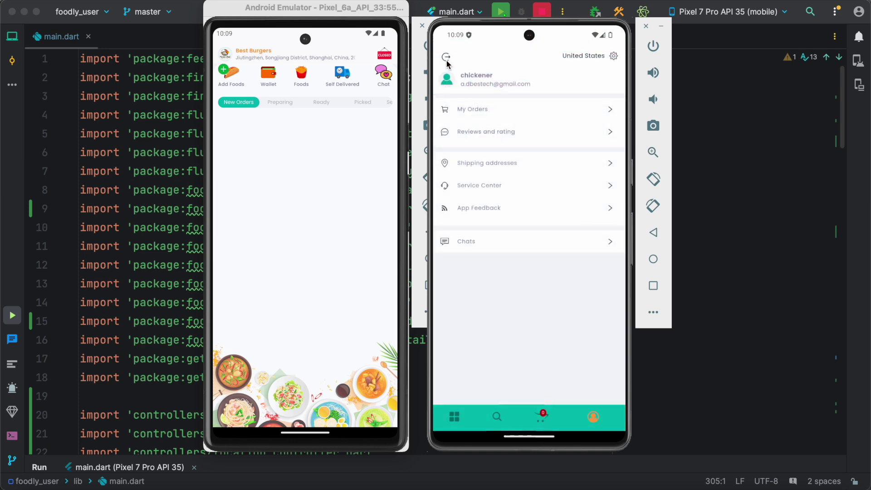
click(456, 414)
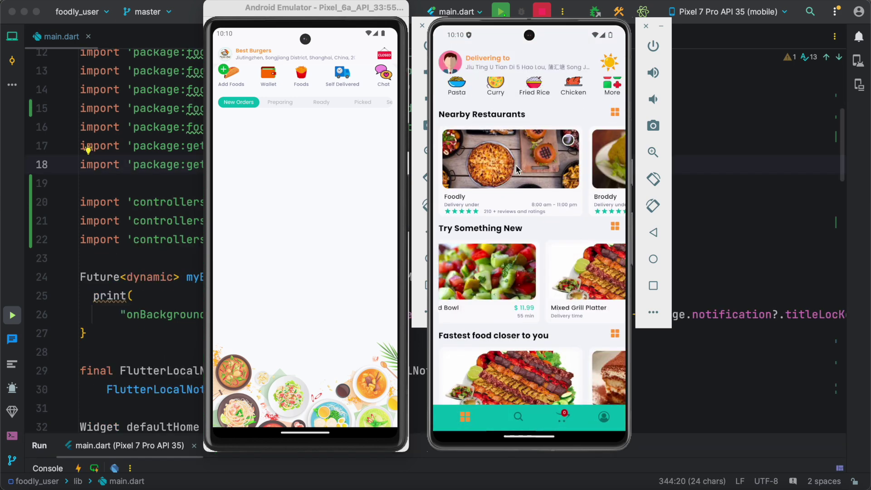
Send Foodly 'Hello how are you?' from the Margherita Pizza chat, then back out to the menu.
click(518, 169)
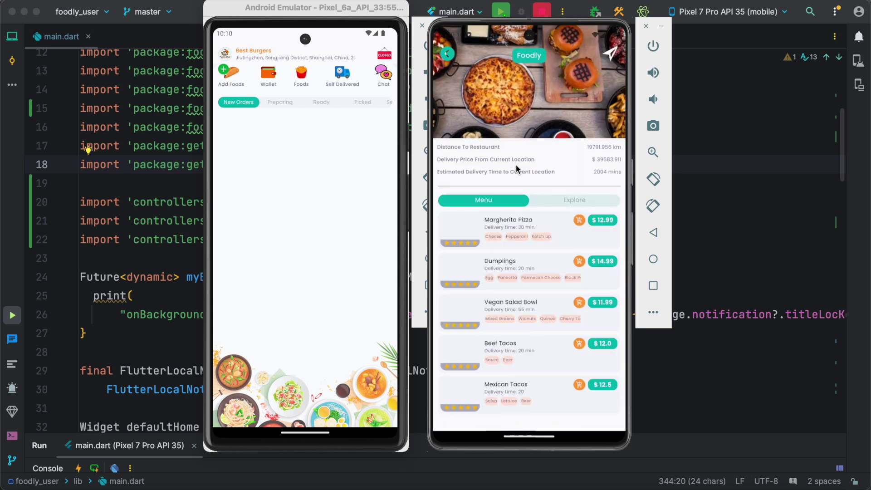
click(518, 235)
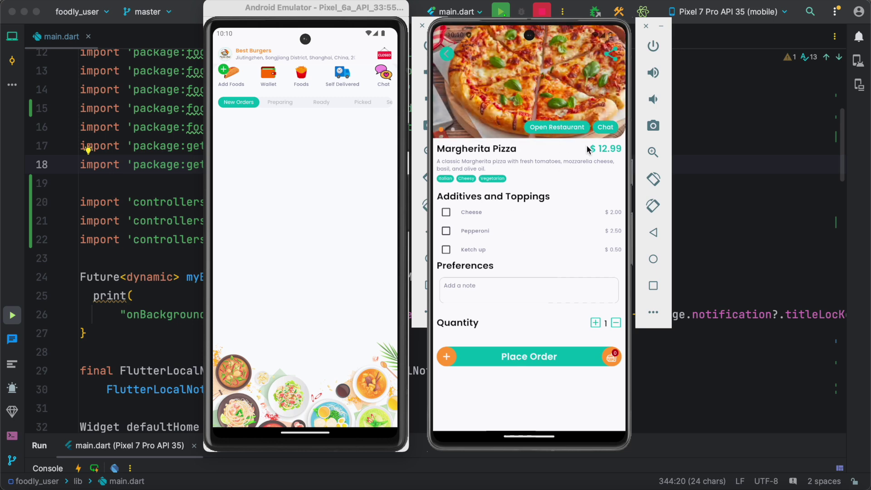
click(609, 128)
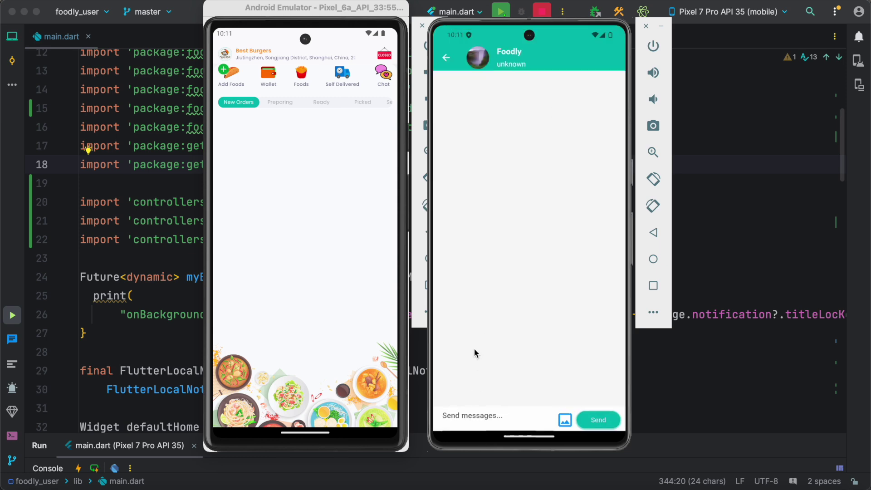
click(460, 428)
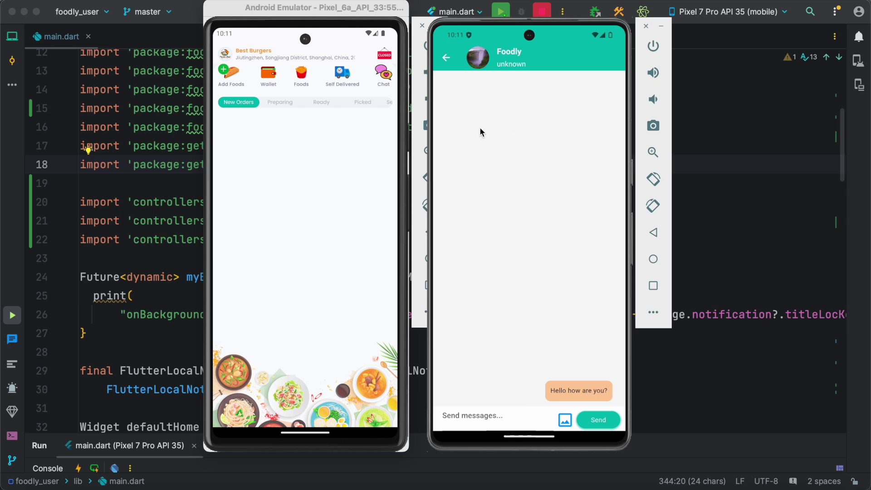
click(445, 60)
click(445, 60)
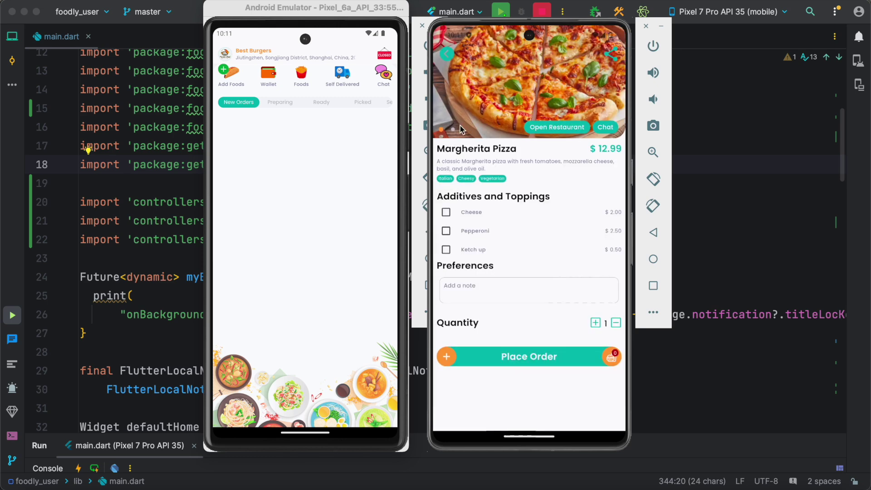
click(446, 57)
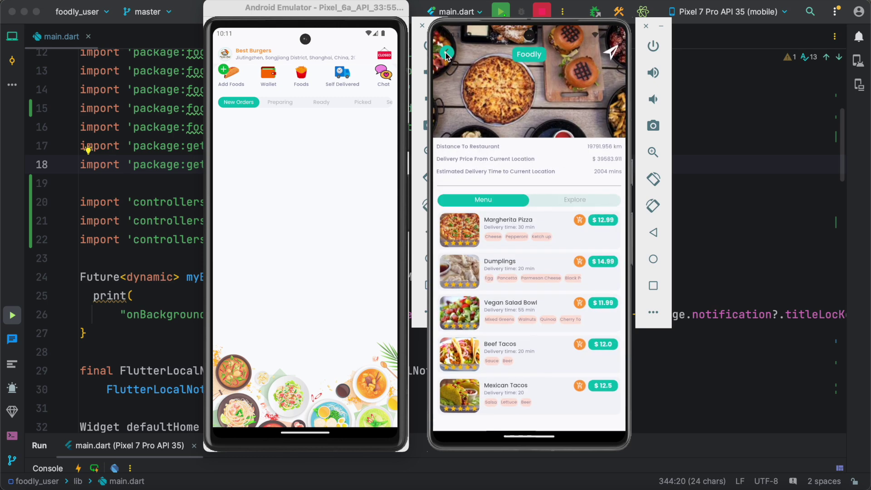
Search the food list for 'fried', correcting the typed query first.
click(448, 58)
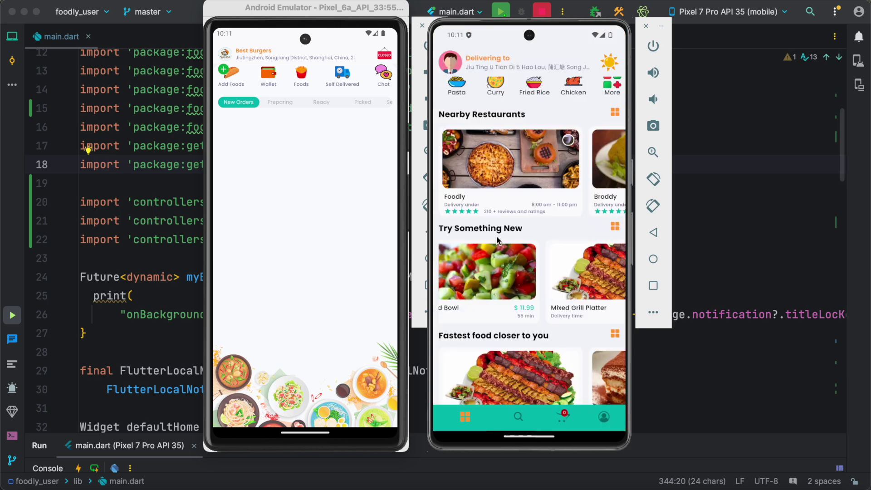
click(518, 417)
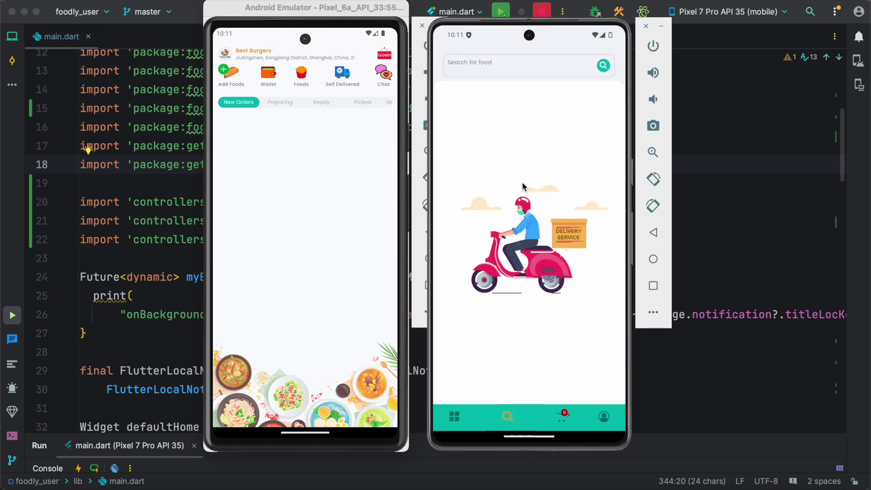
click(489, 61)
text(f)
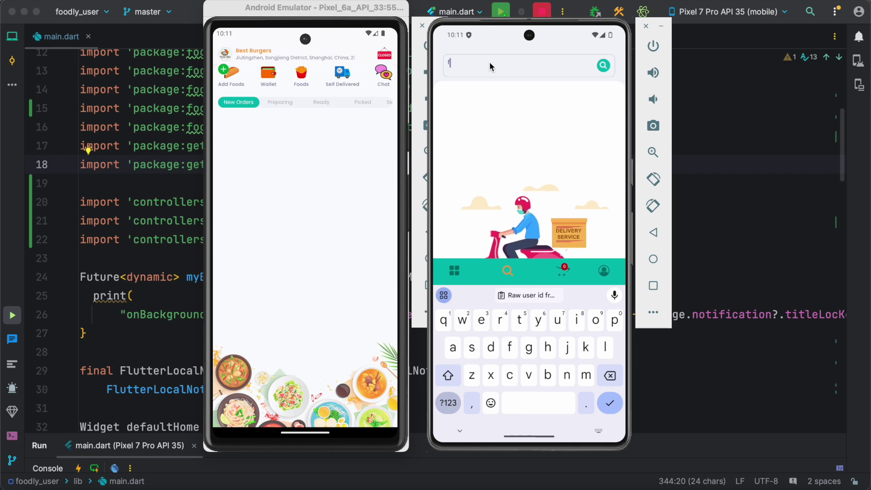
text(reid)
key(BackSpace)
key(BackSpace)
key(BackSpace)
key(BackSpace)
text(ried)
click(603, 66)
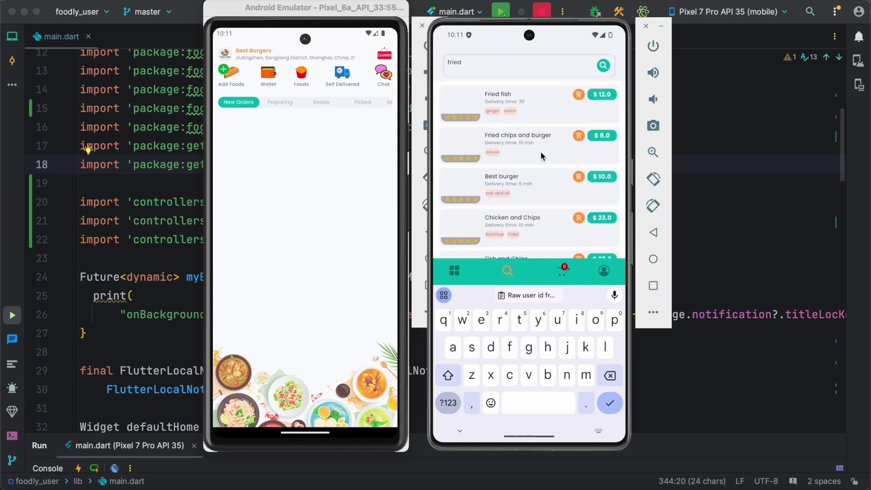
Open Fried chips and burger, view Best Burgers, then start a chat with them.
click(530, 152)
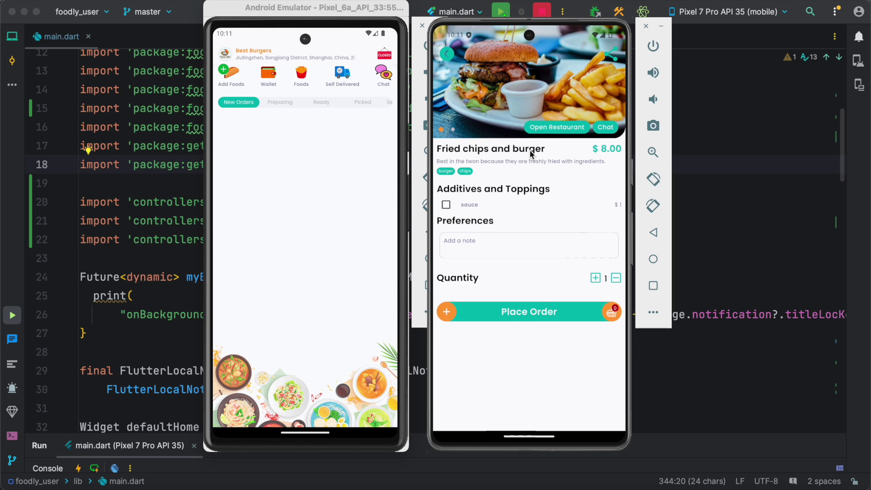
click(557, 128)
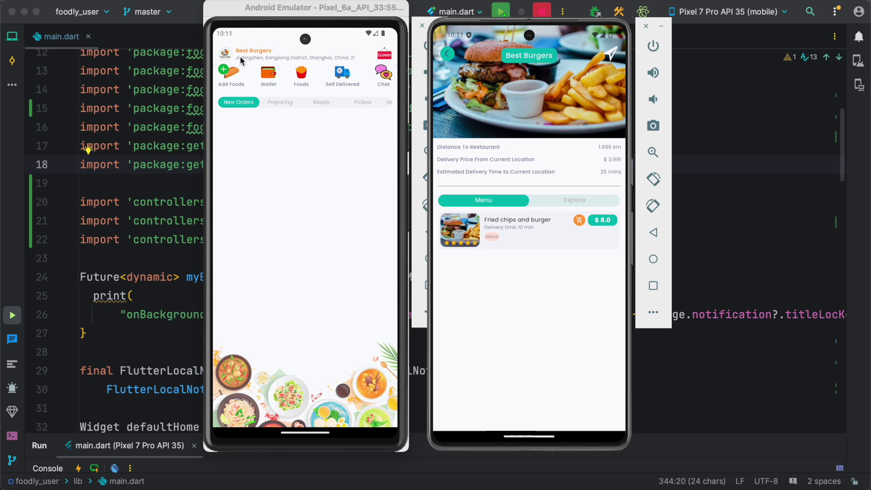
click(449, 54)
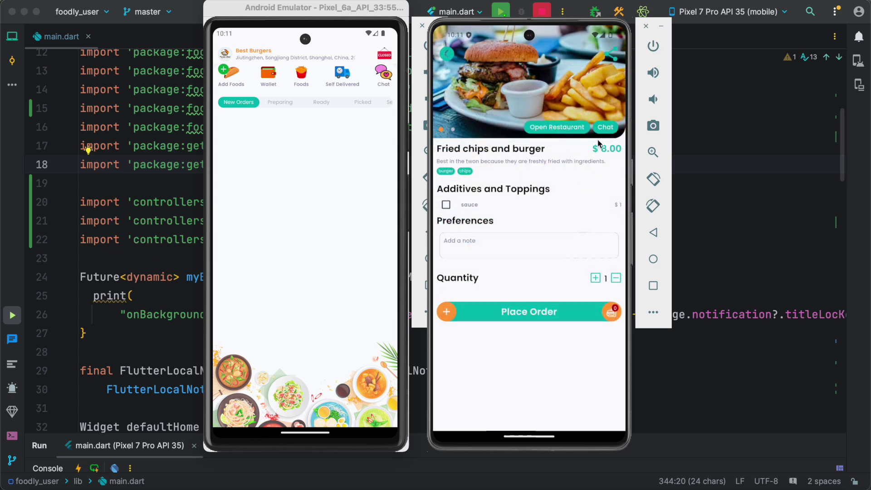
click(600, 134)
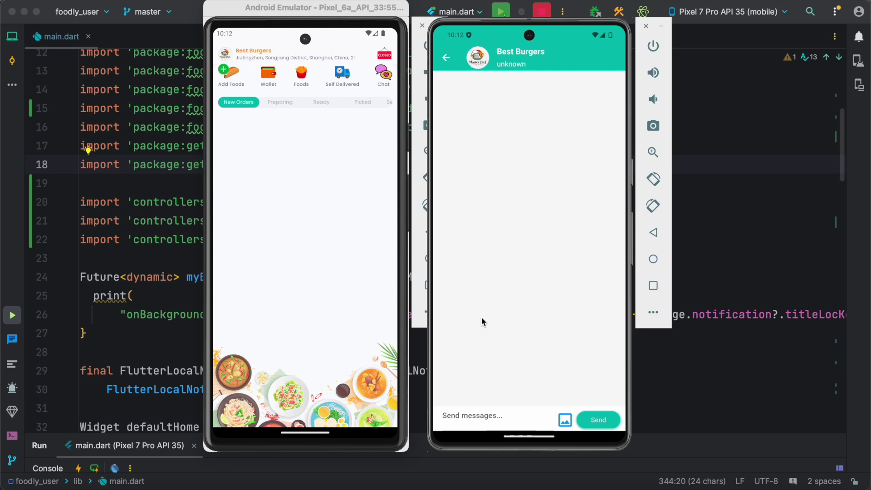
Write and send 'I want a burger for lunch' in the Best Burgers chat.
click(474, 417)
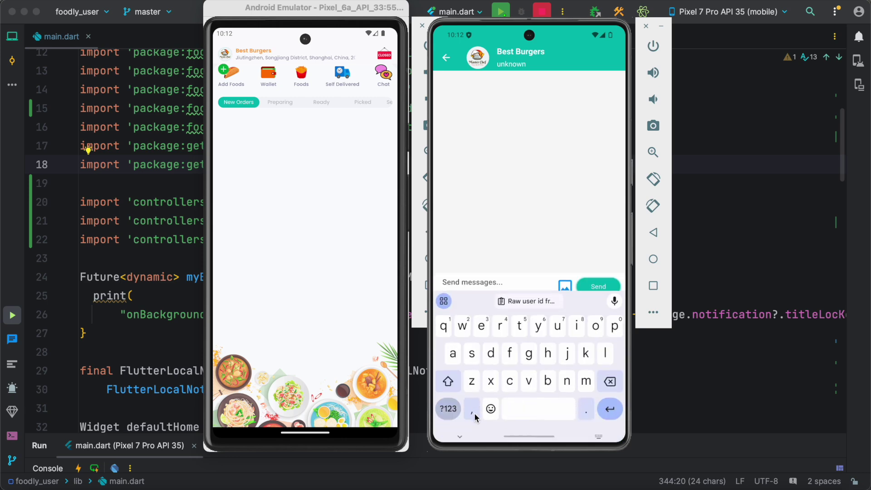
text(I wan)
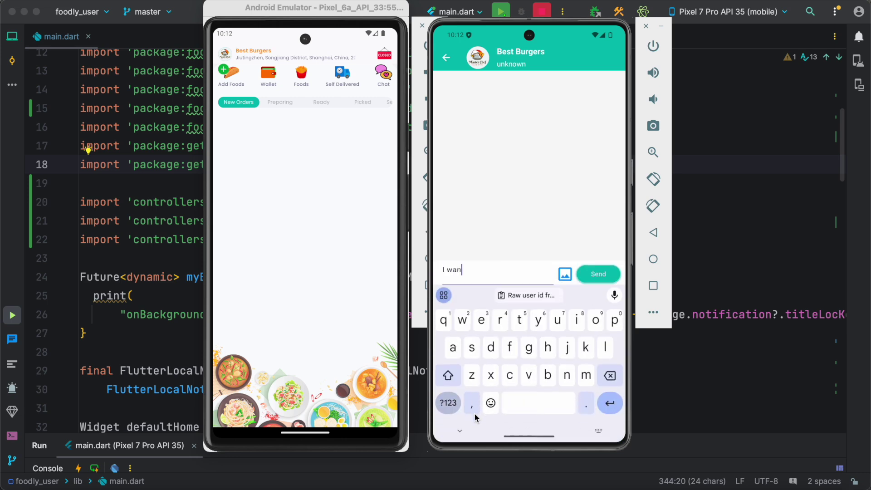
text(t a bur)
text(ger for lub)
key(BackSpace)
text(nch)
click(598, 274)
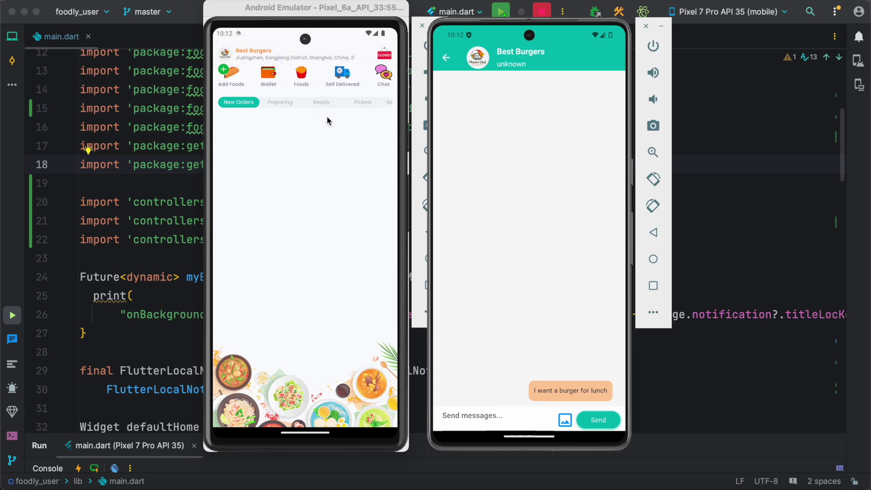
mouse_move(383, 75)
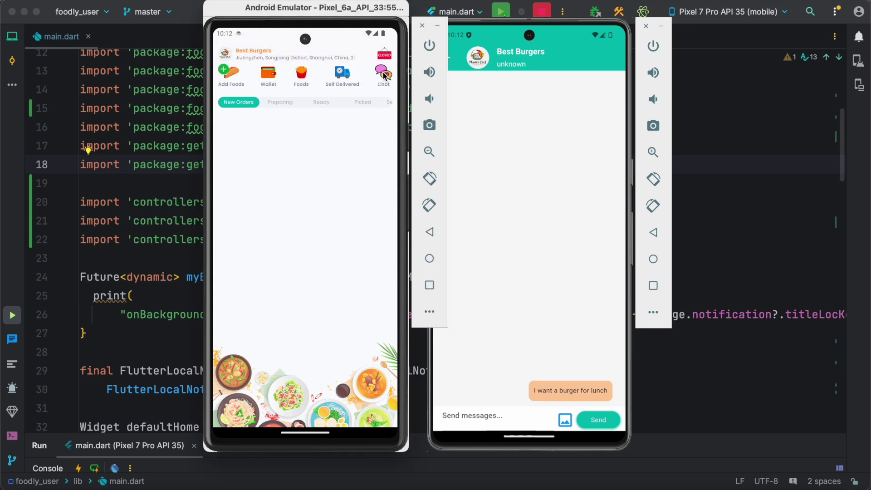
On the restaurant device, reply 'place an order' in the customer's conversation.
click(383, 73)
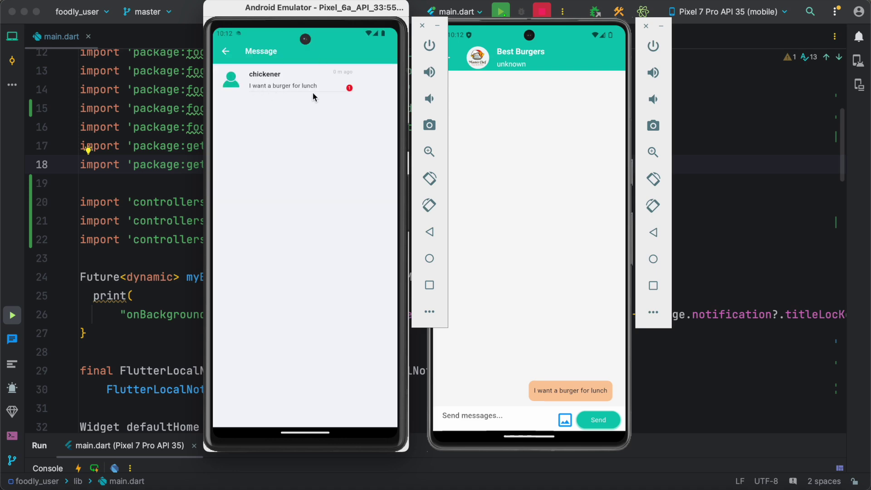
click(506, 158)
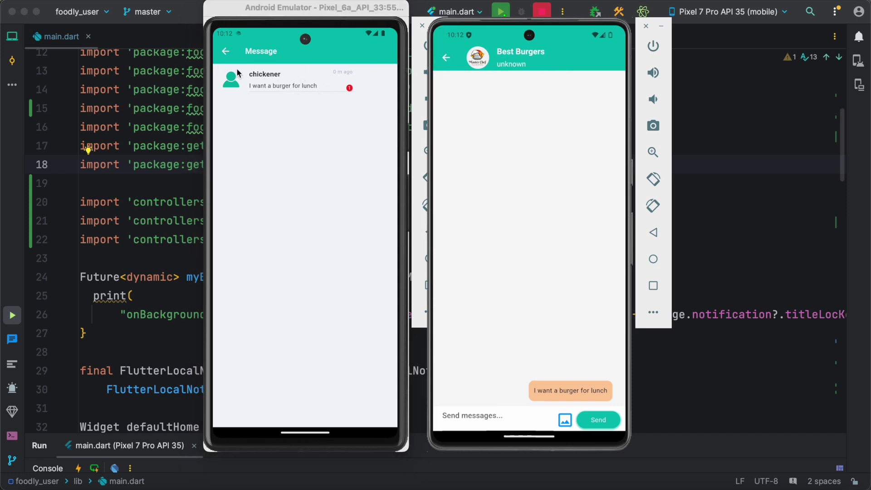
click(299, 83)
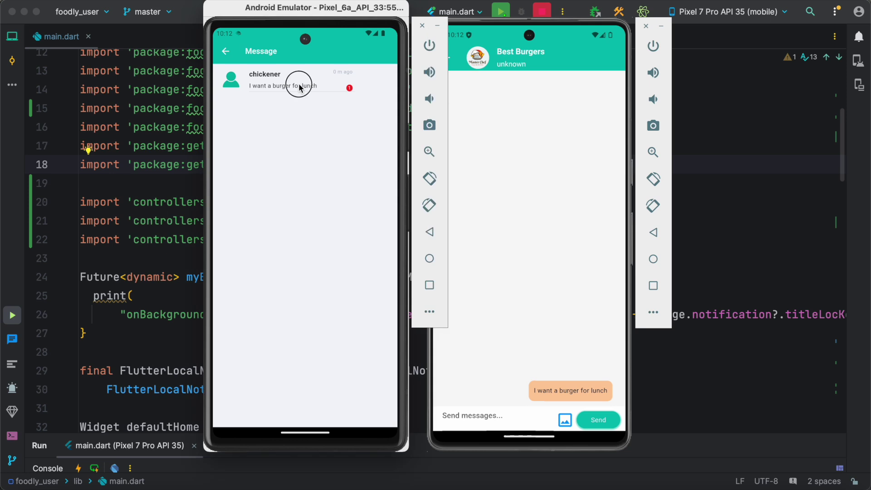
click(299, 83)
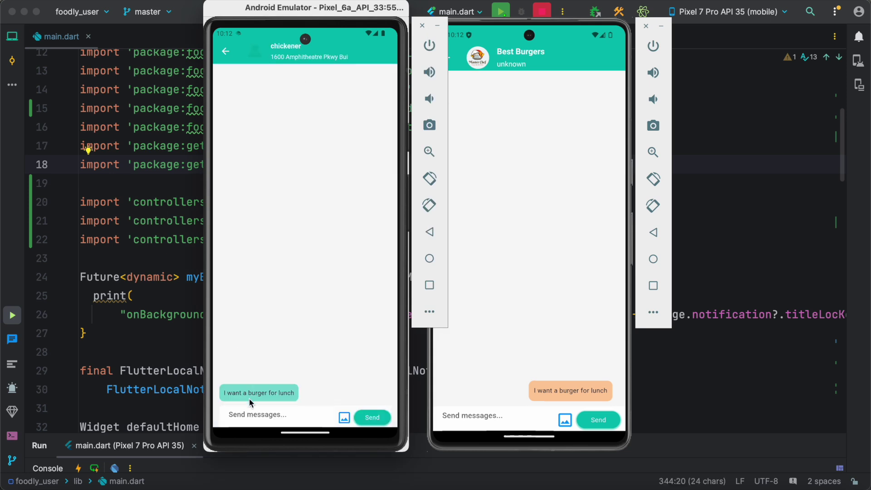
click(242, 421)
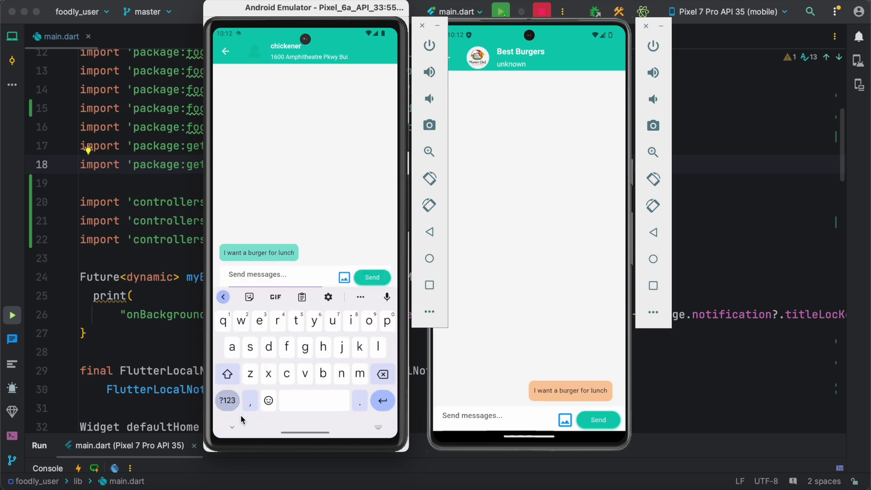
text(place an order)
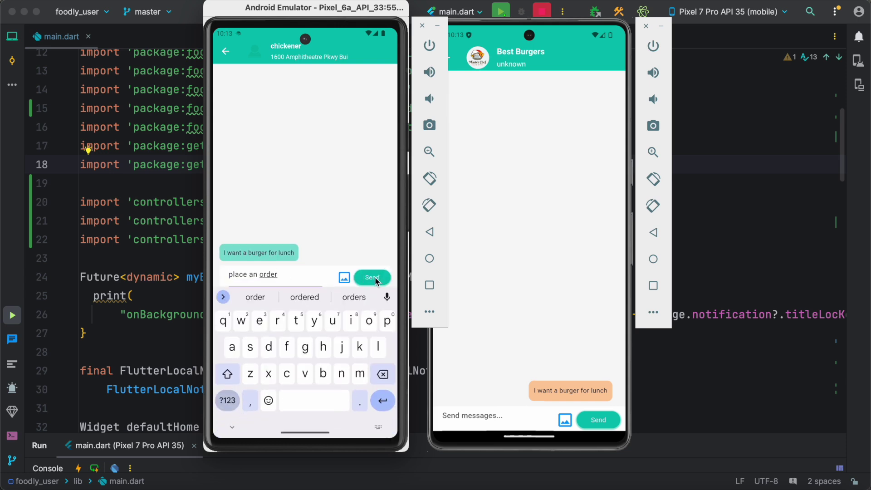
click(373, 278)
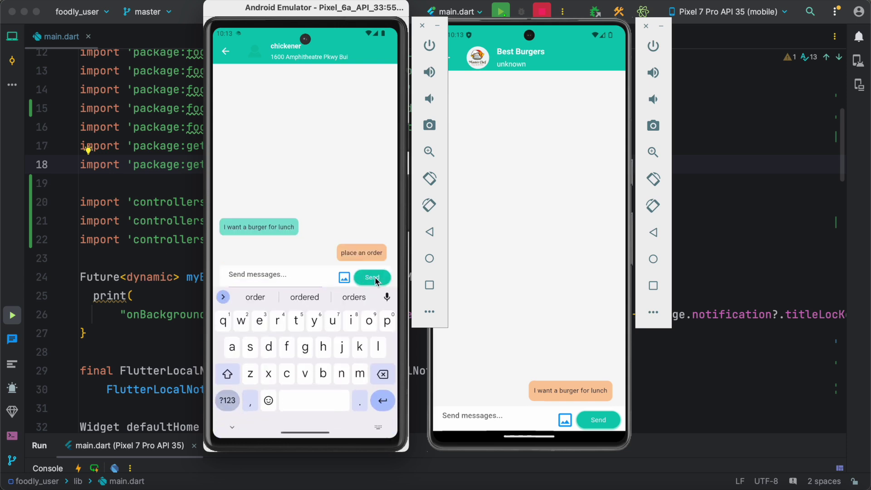
Close the chat on the customer device and return the restaurant app to its home screen.
click(577, 262)
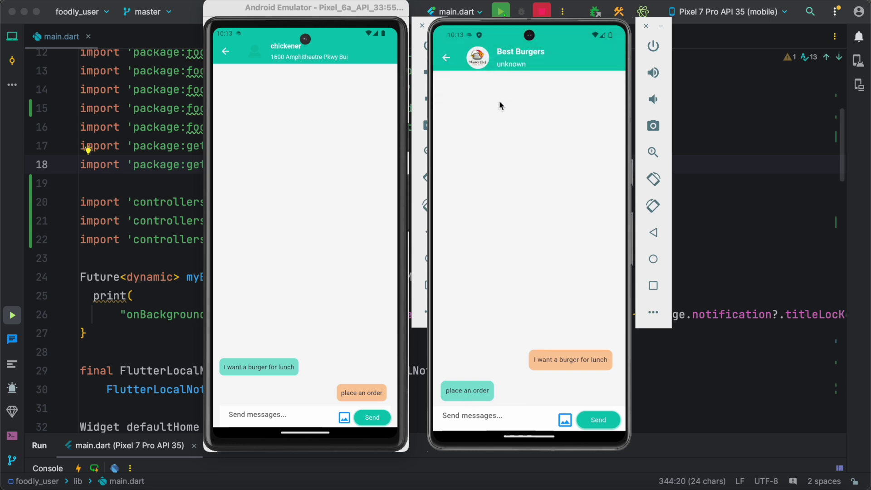
click(447, 60)
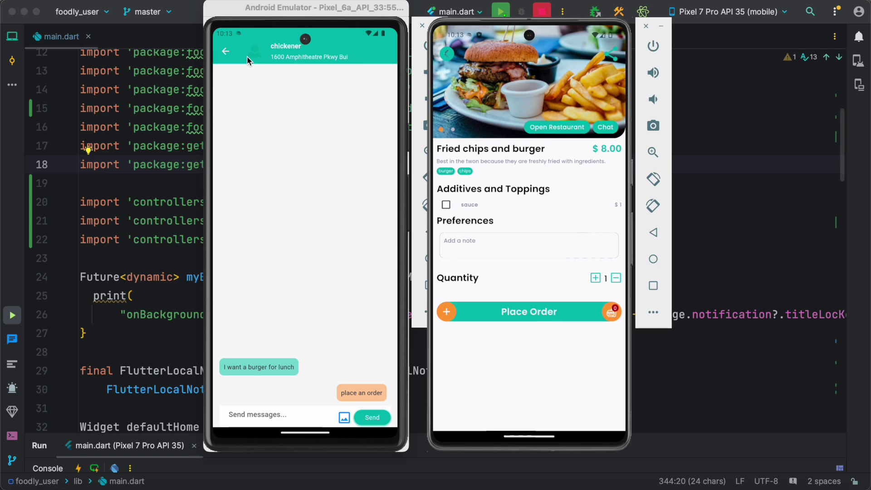
click(226, 51)
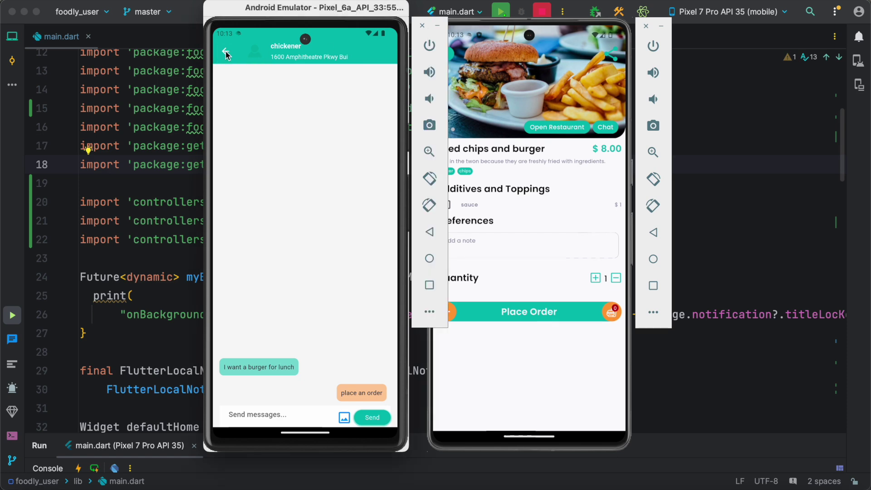
click(225, 51)
click(225, 51)
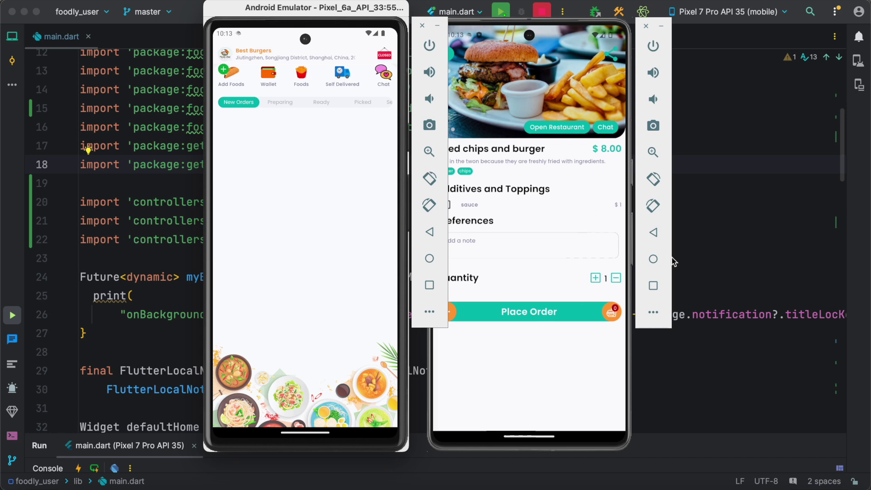
Back out to search results and check the customer's empty Paid orders.
click(656, 233)
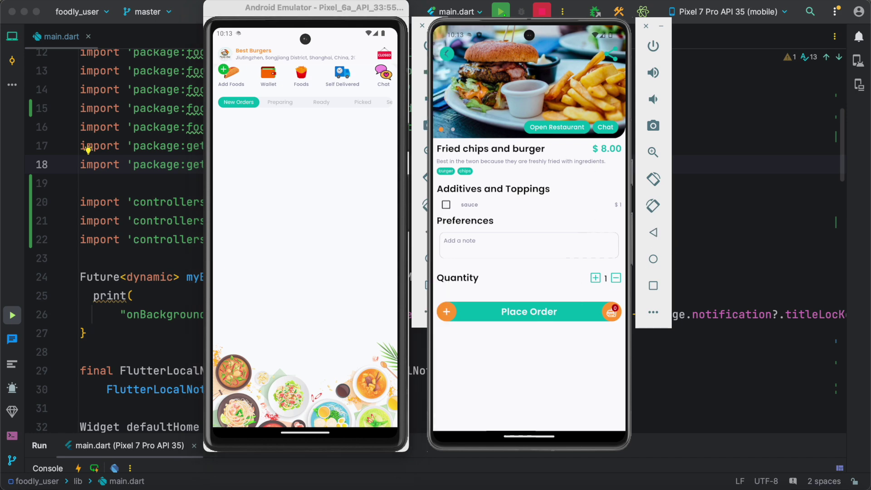
click(654, 233)
click(654, 233)
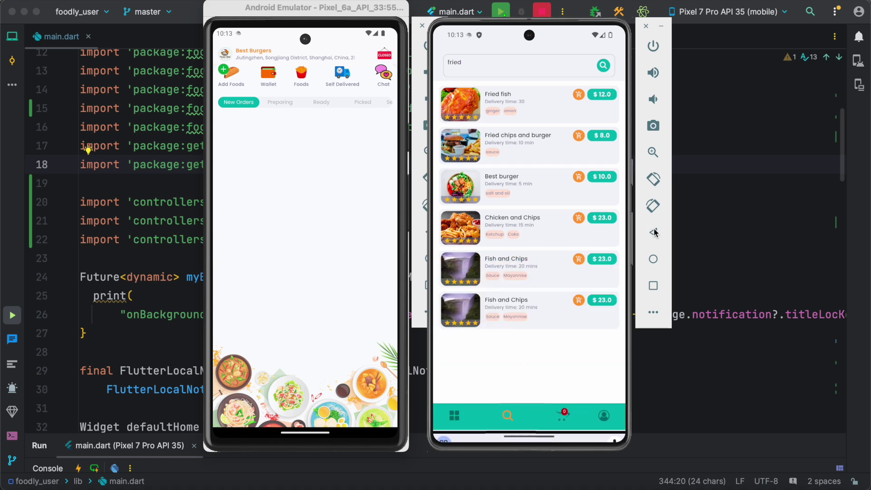
click(602, 420)
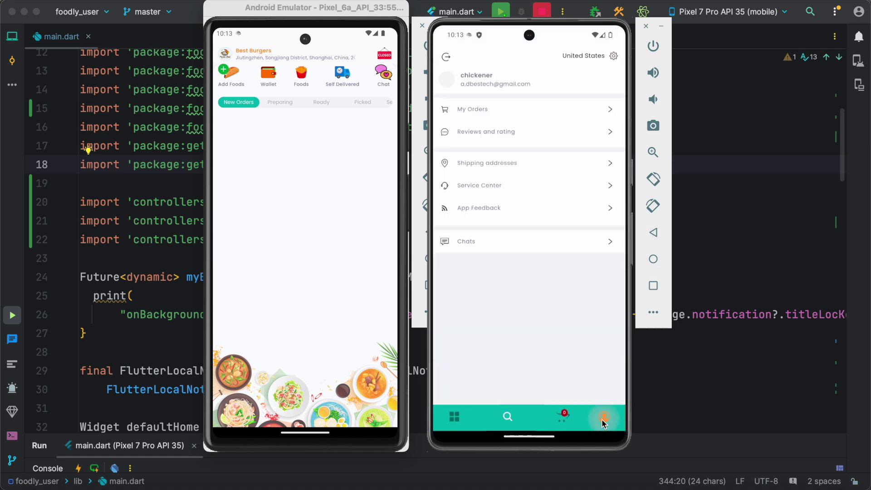
click(518, 115)
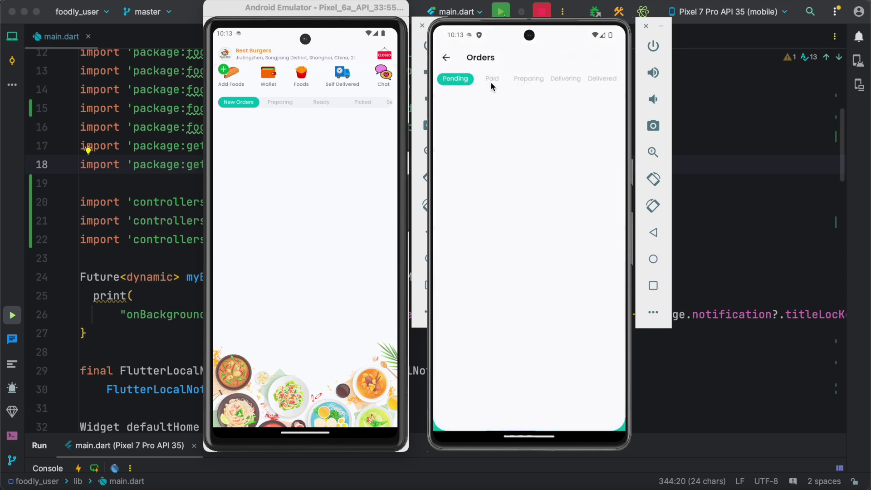
click(491, 81)
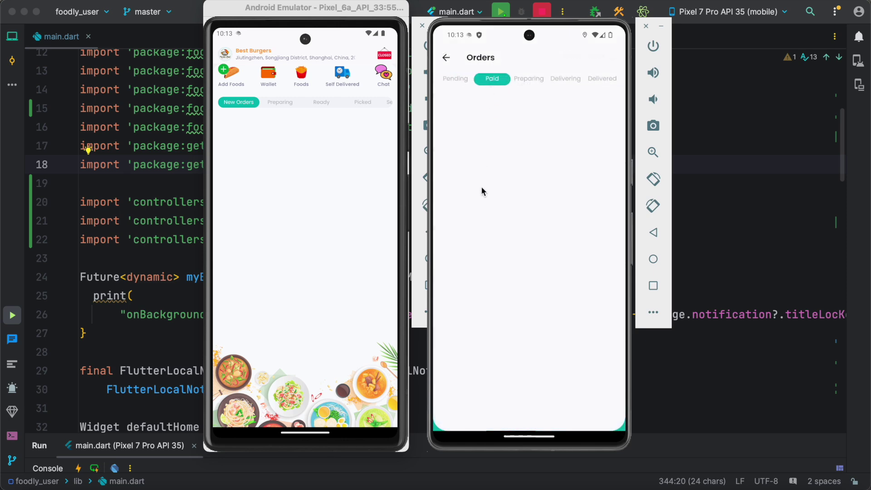
click(445, 58)
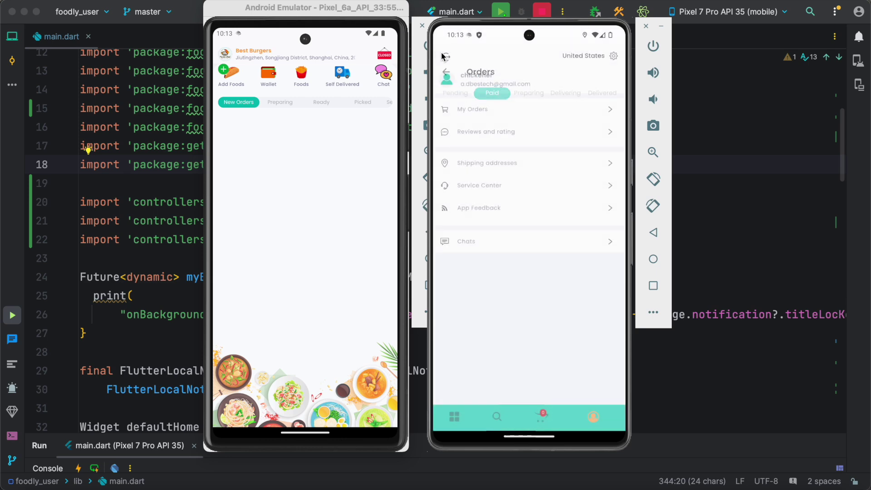
Check the customer's chat list, then recheck the Paid orders and close them.
click(543, 241)
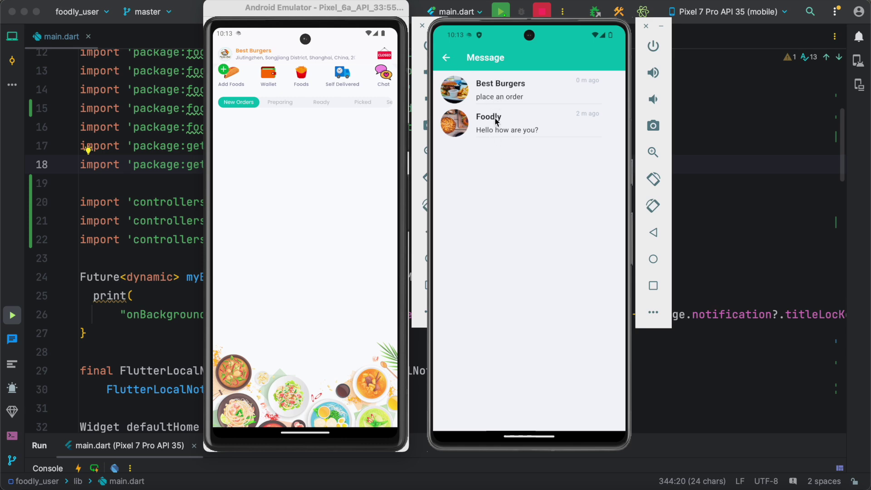
click(448, 63)
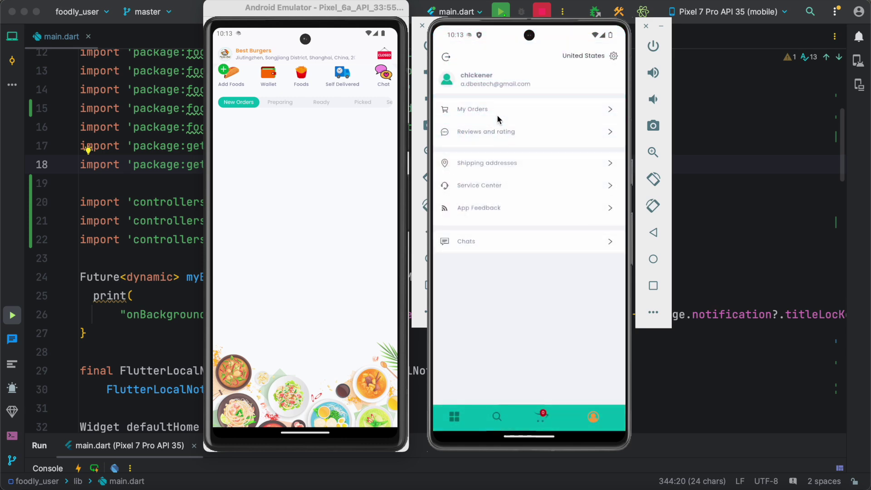
click(497, 117)
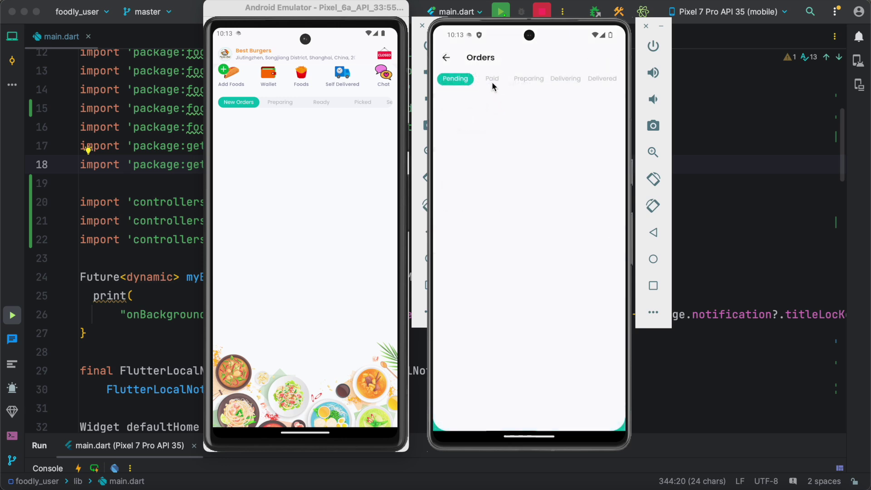
click(491, 81)
click(446, 58)
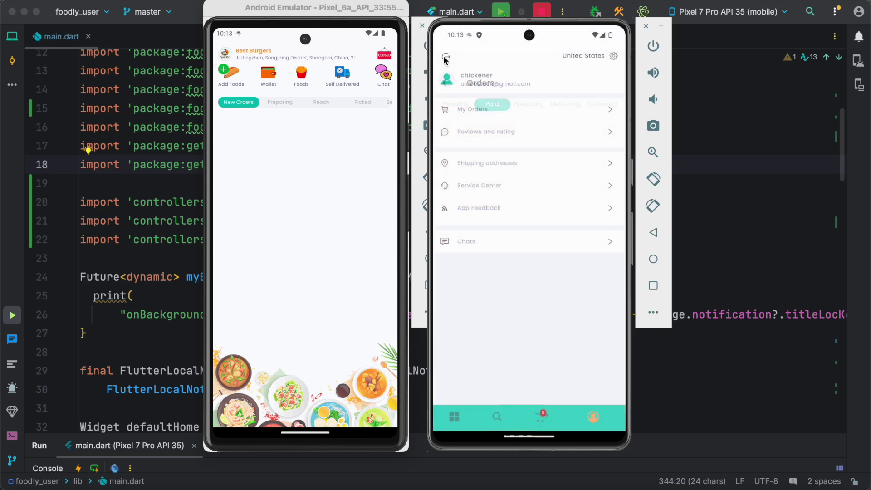
Order Fried chips and burger, pay $12 by Stripe test card, then open Profile.
click(496, 419)
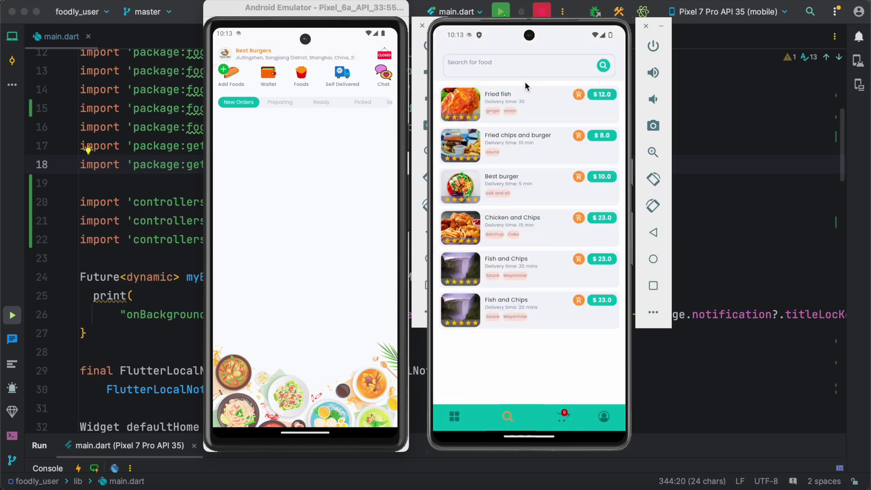
click(526, 157)
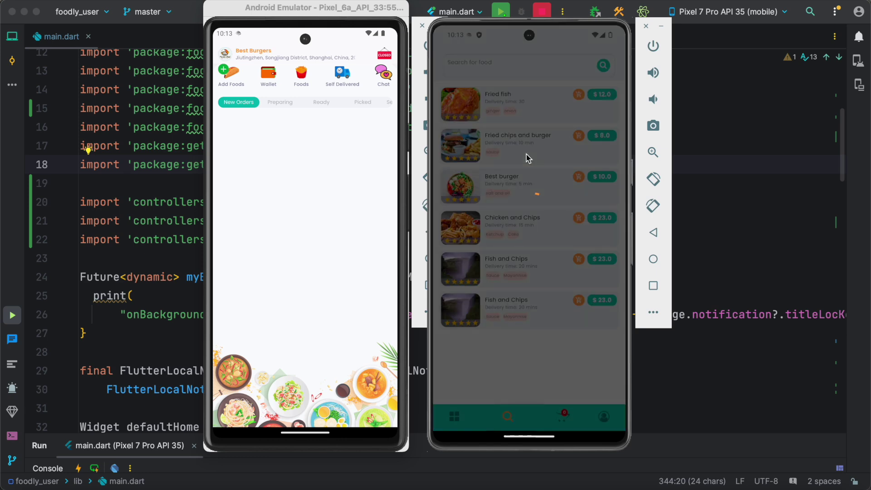
click(531, 315)
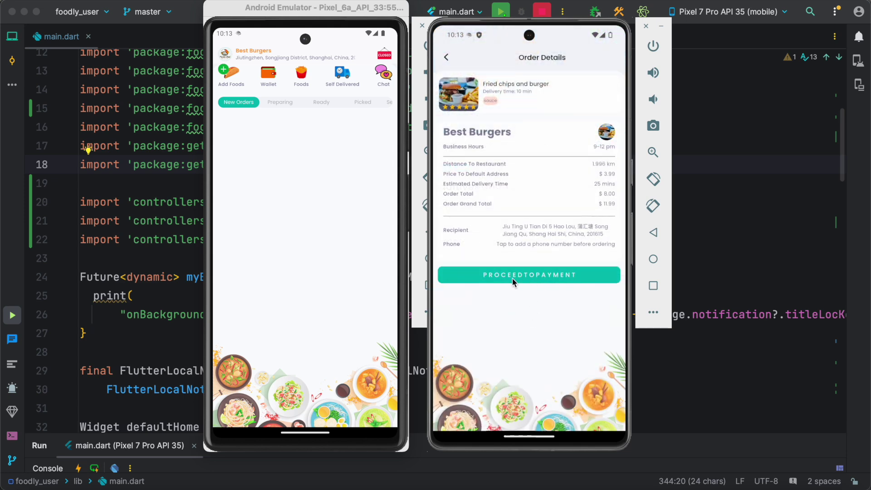
click(513, 278)
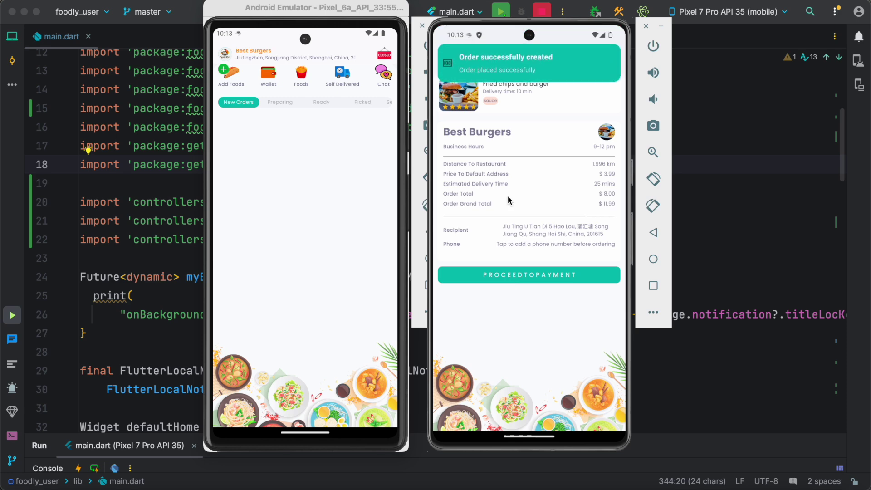
click(534, 359)
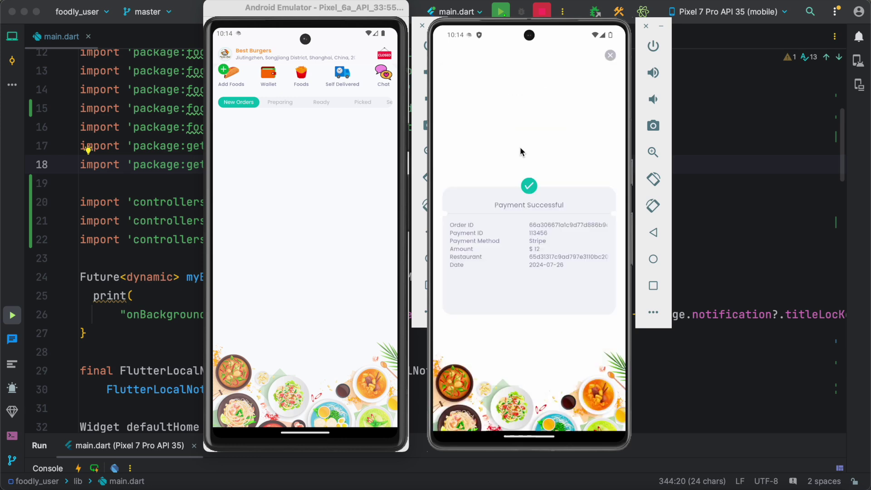
click(611, 55)
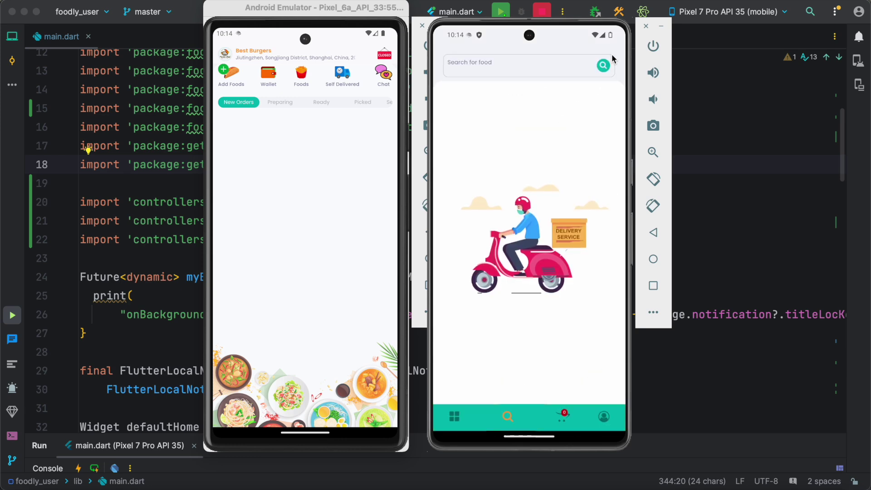
click(610, 420)
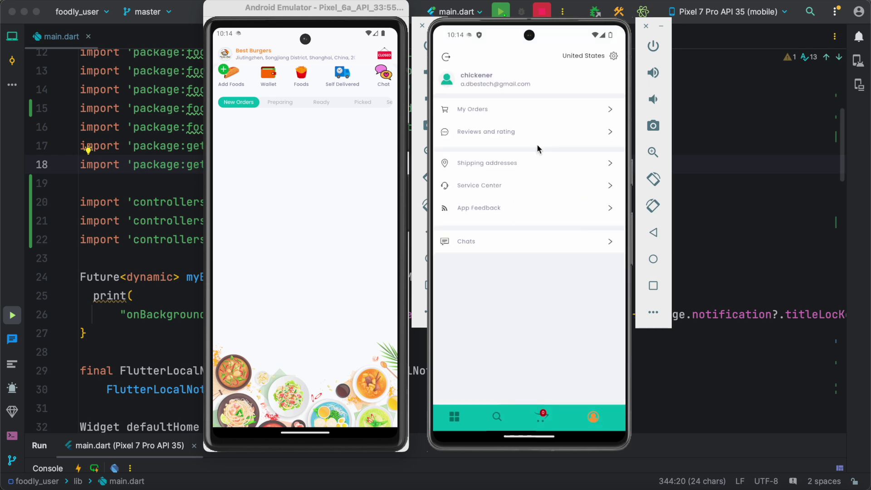
From My Orders' Paid tab, message Best Burgers 'I just placed an order'.
click(538, 109)
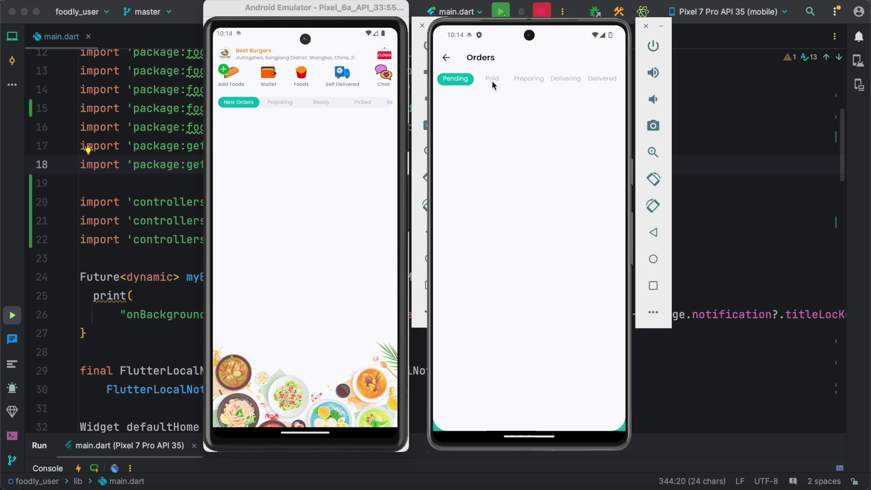
click(492, 80)
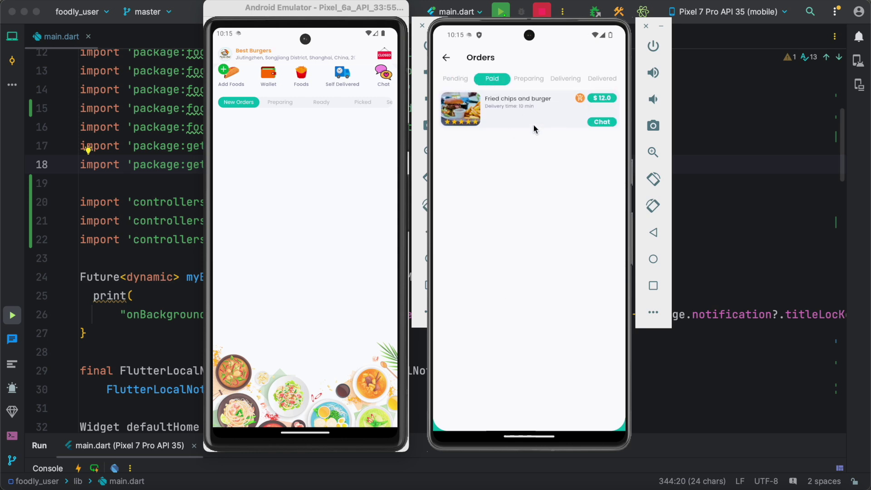
click(606, 121)
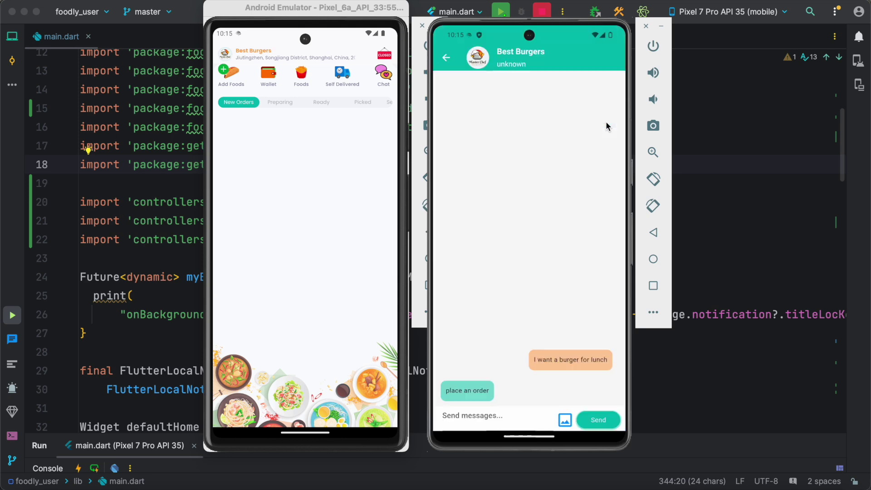
click(484, 414)
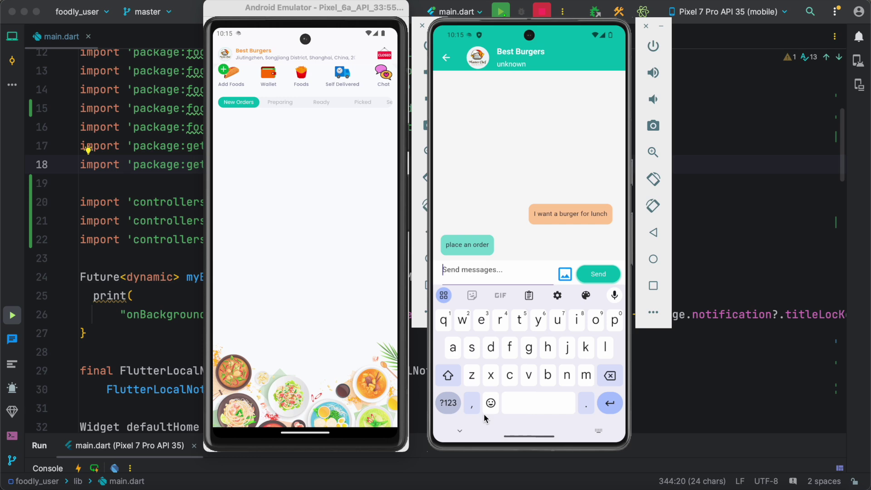
text(I)
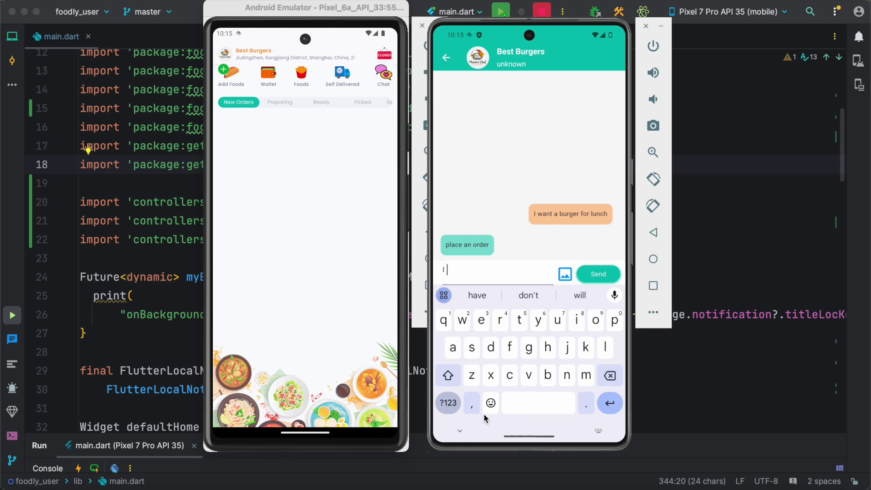
text( just placed an)
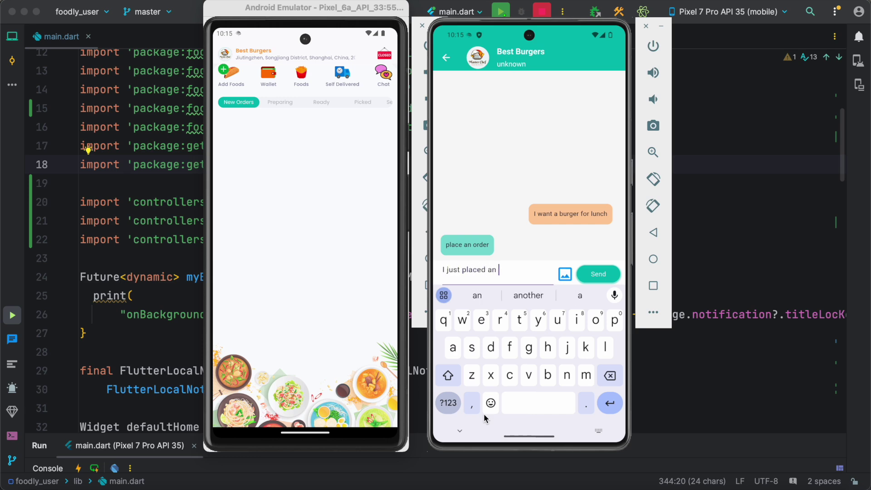
text( order)
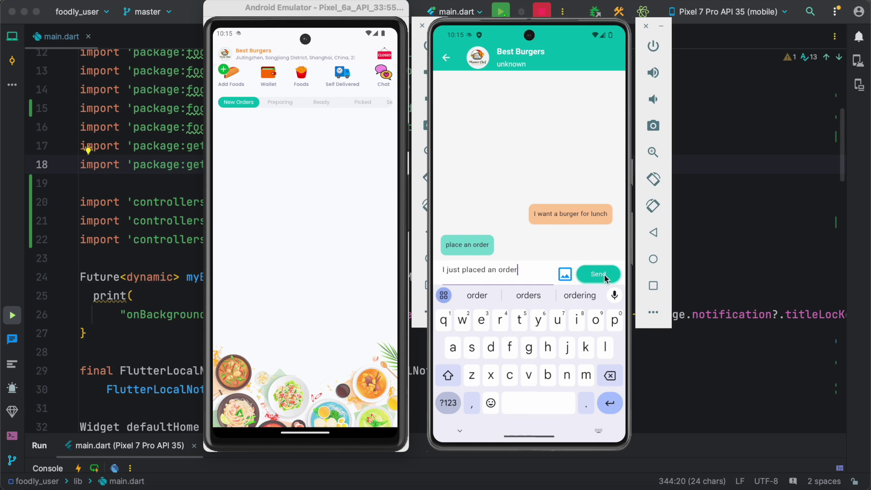
click(605, 276)
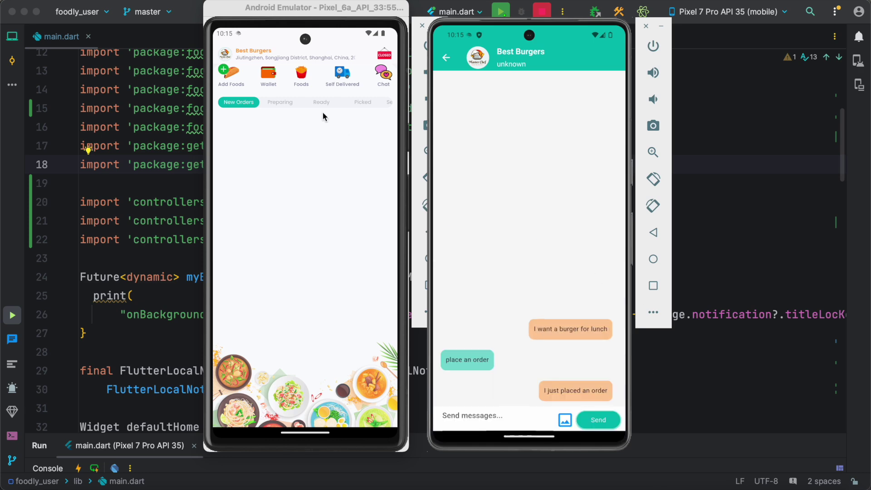
click(271, 103)
Accept the Fried chips and burger order on the restaurant phone, then back out on the customer phone.
click(271, 100)
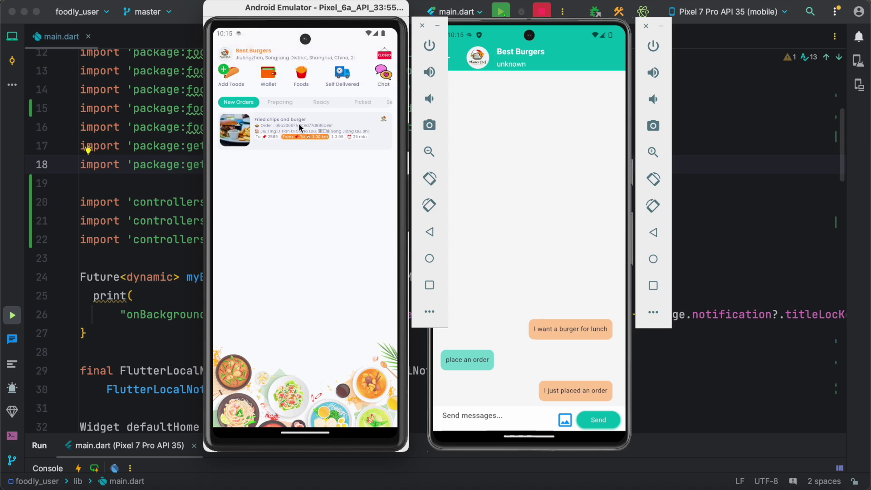
click(319, 126)
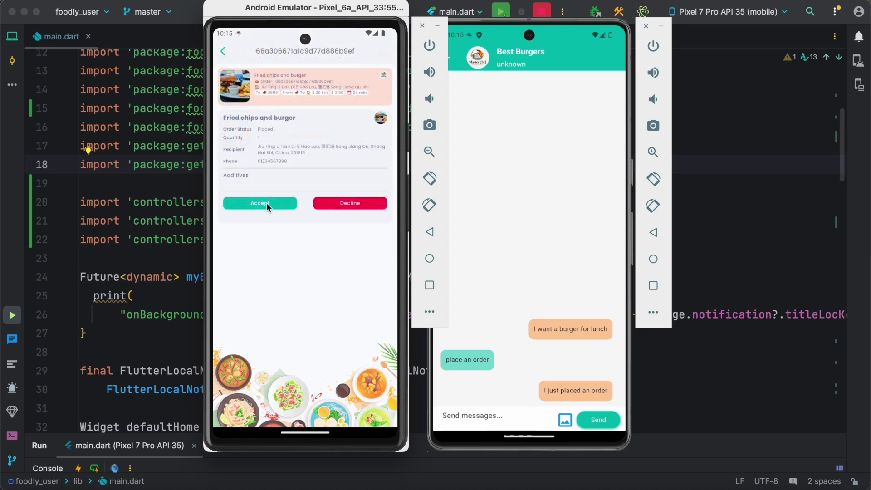
click(266, 203)
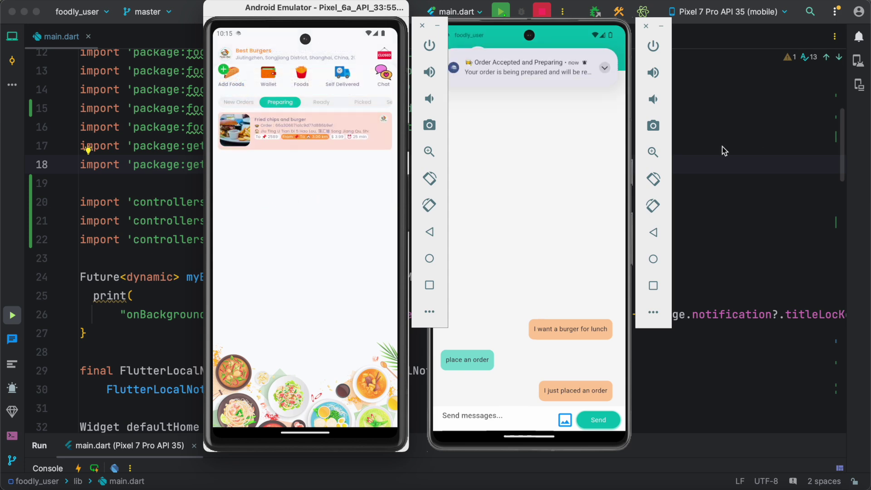
click(564, 184)
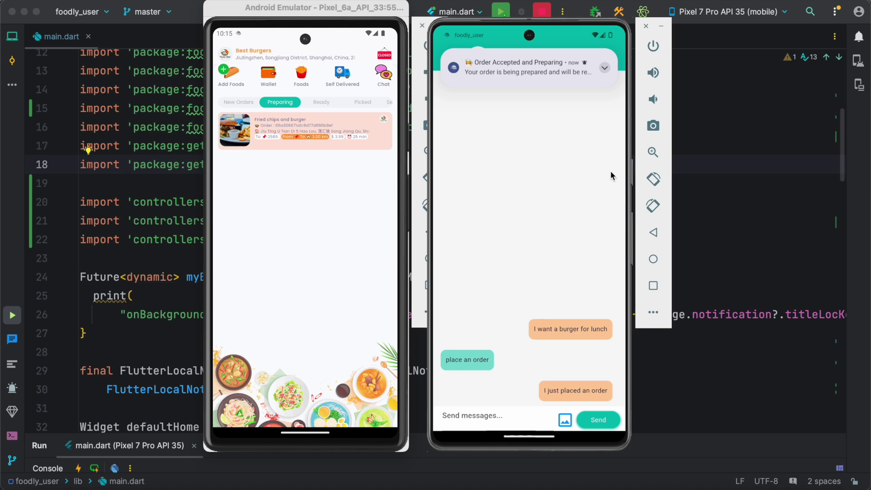
click(446, 58)
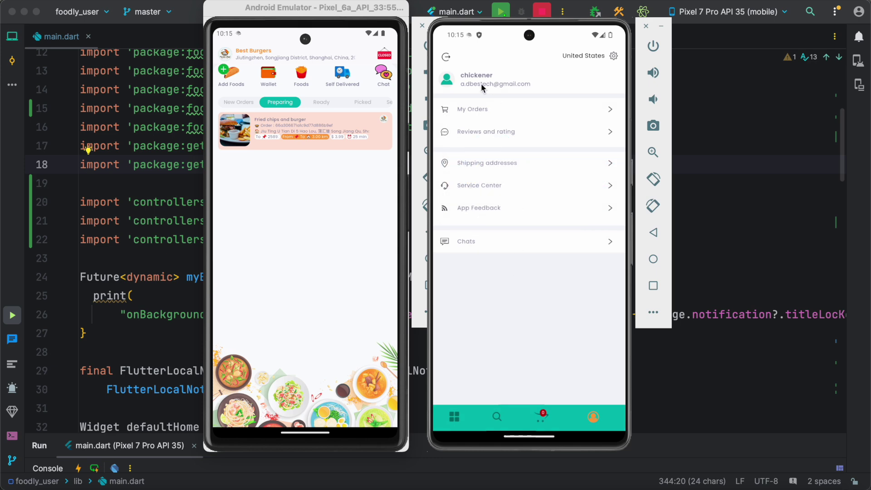
click(485, 100)
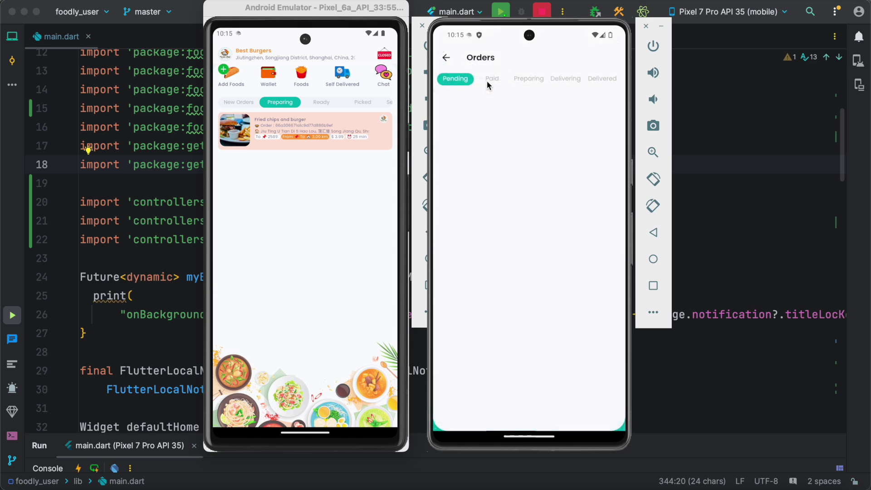
click(487, 81)
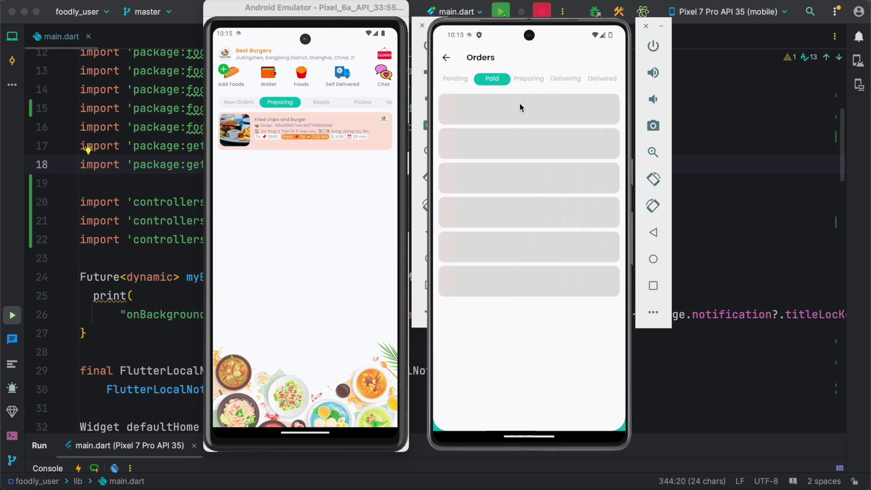
click(446, 60)
click(512, 246)
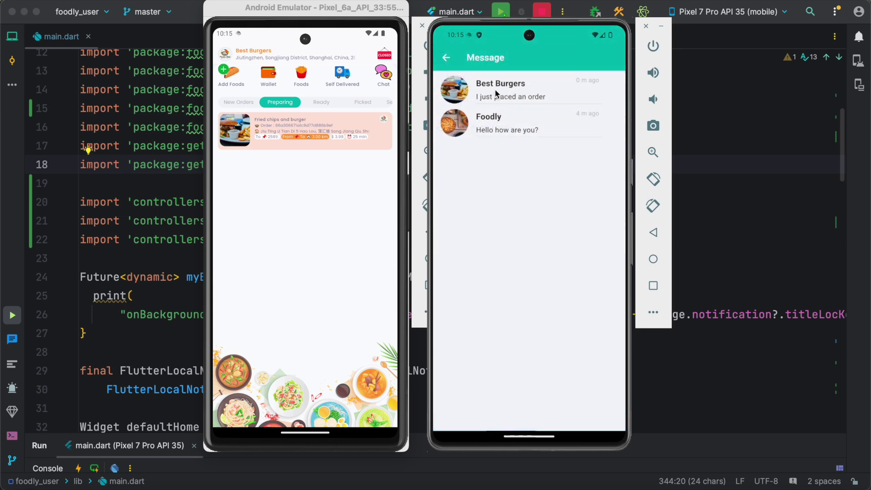
click(447, 57)
click(485, 109)
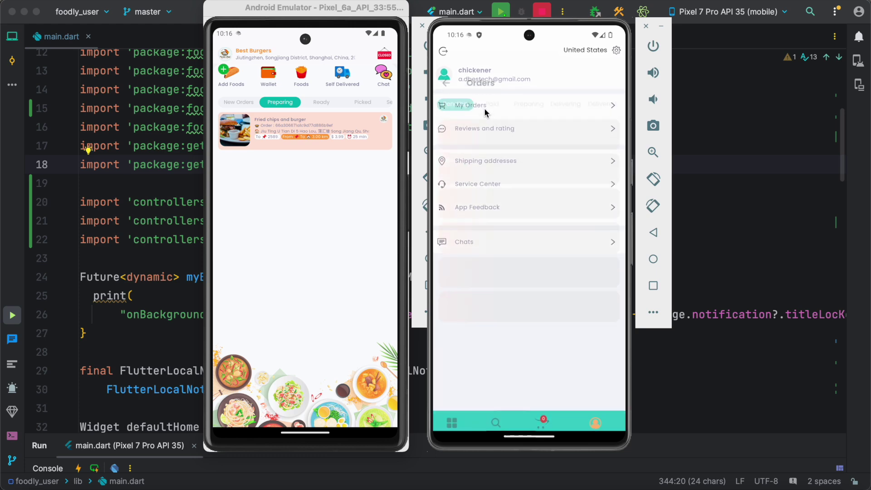
click(488, 83)
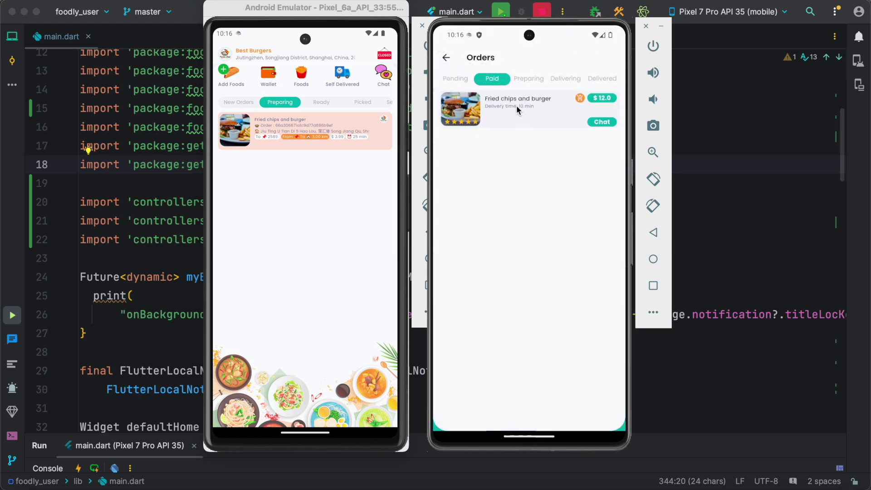
click(446, 59)
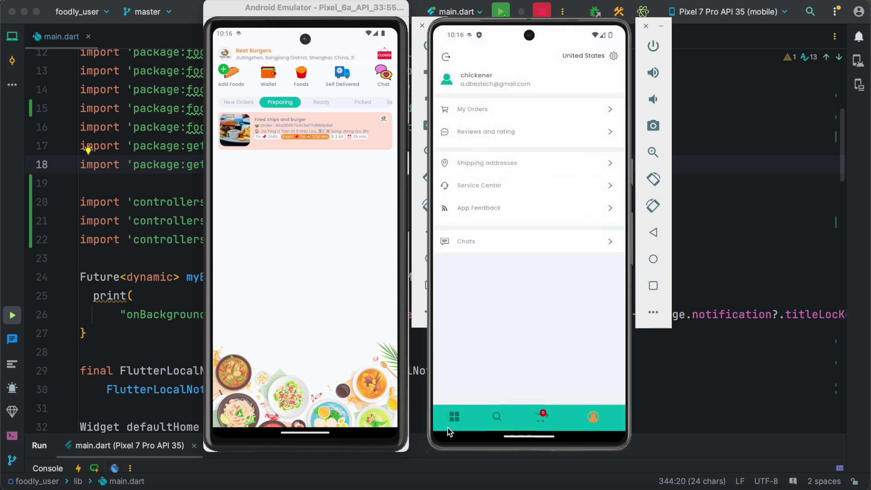